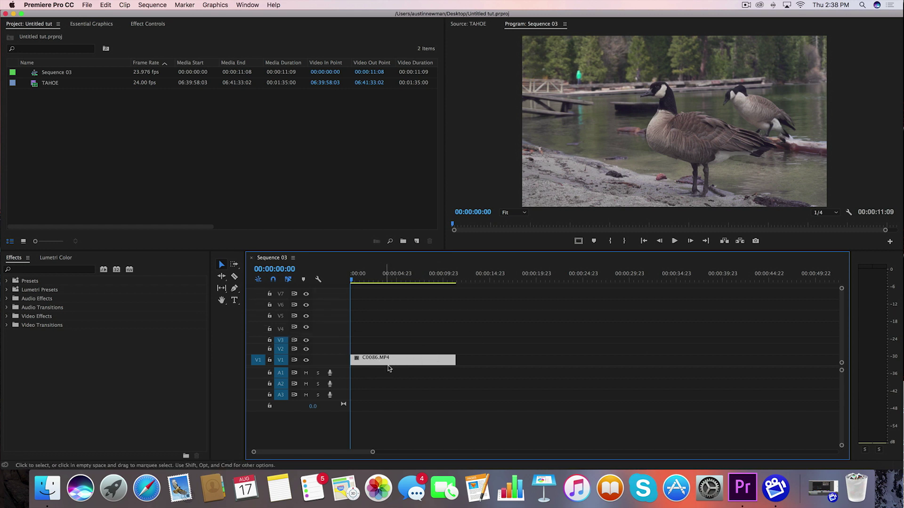
Step: Find the Color Emboss effect and apply it to the C0086.MP4 goose clip
click(42, 272)
text(color emb)
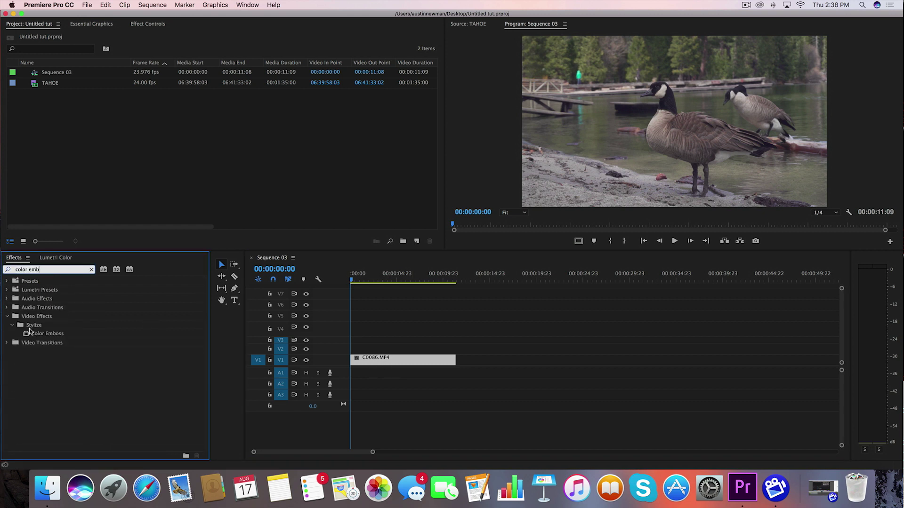
click(26, 336)
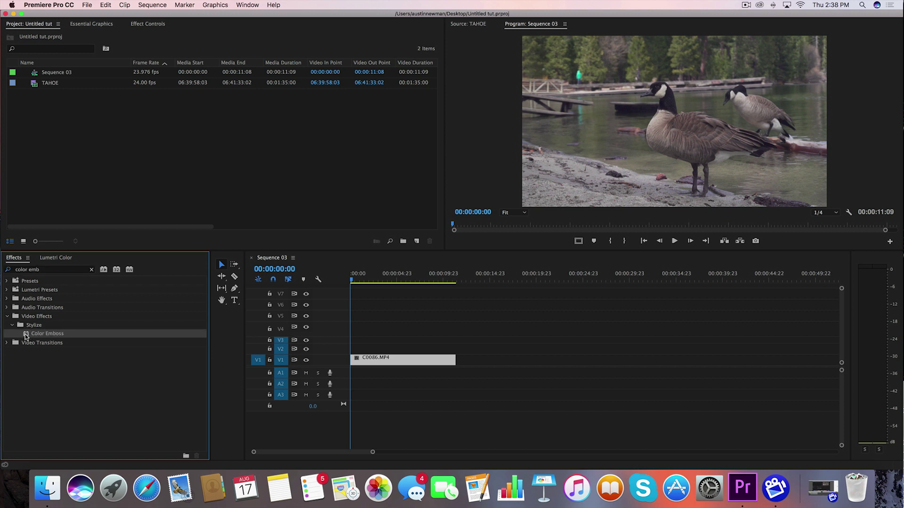
drag(26, 336, 405, 363)
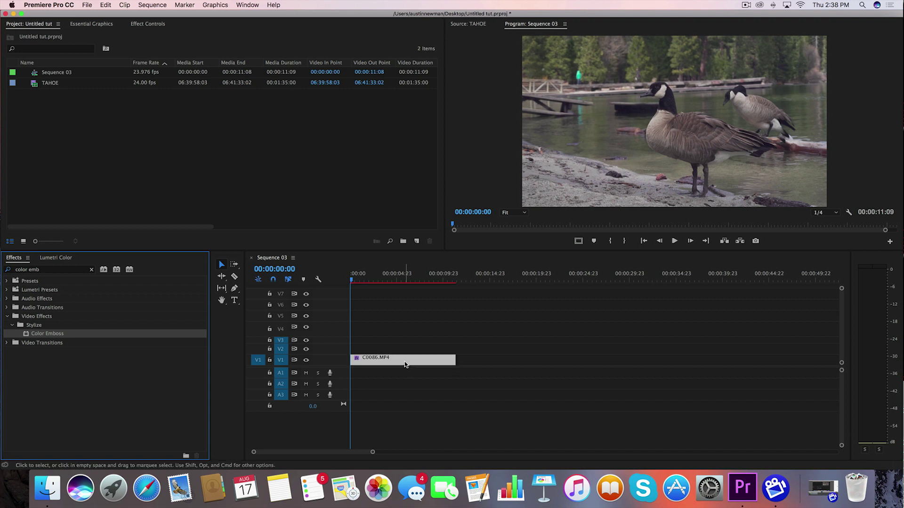
Step: Raise the Color Emboss Contrast from 100 to 250
click(147, 24)
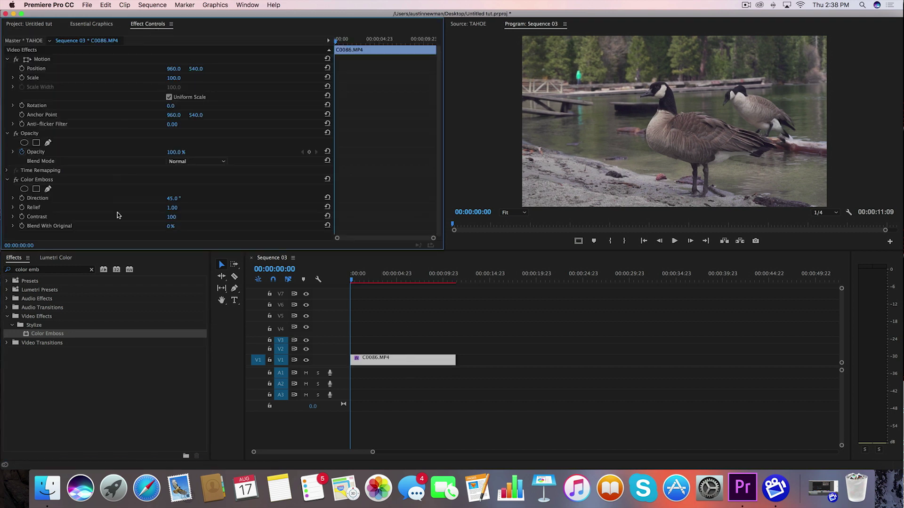
click(177, 216)
text(250)
key(Return)
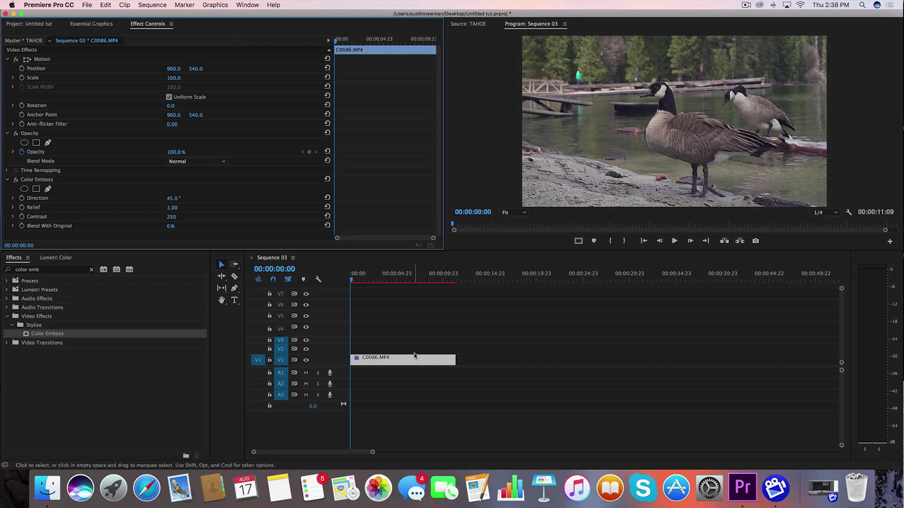
Step: Apply Color Balance (RGB) to C0086.MP4 and set its blend mode to Linear Dodge (Add)
click(92, 269)
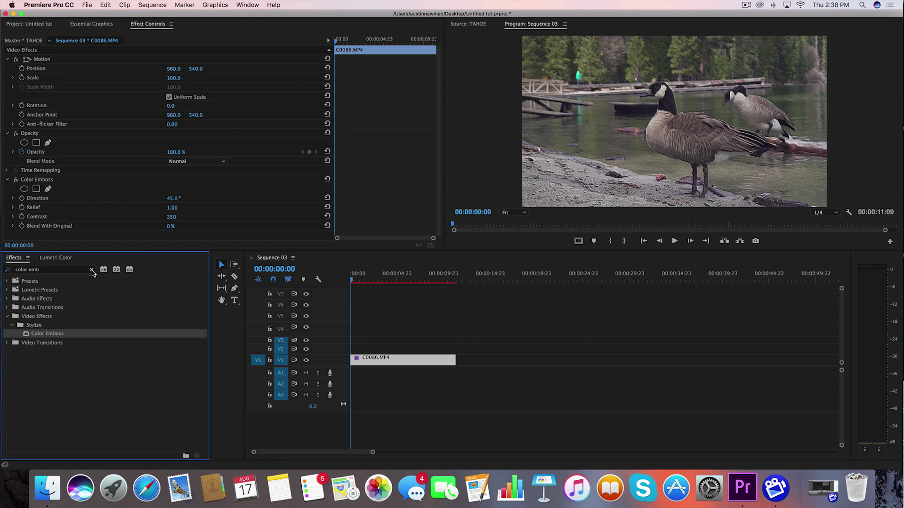
click(81, 270)
text(rgb)
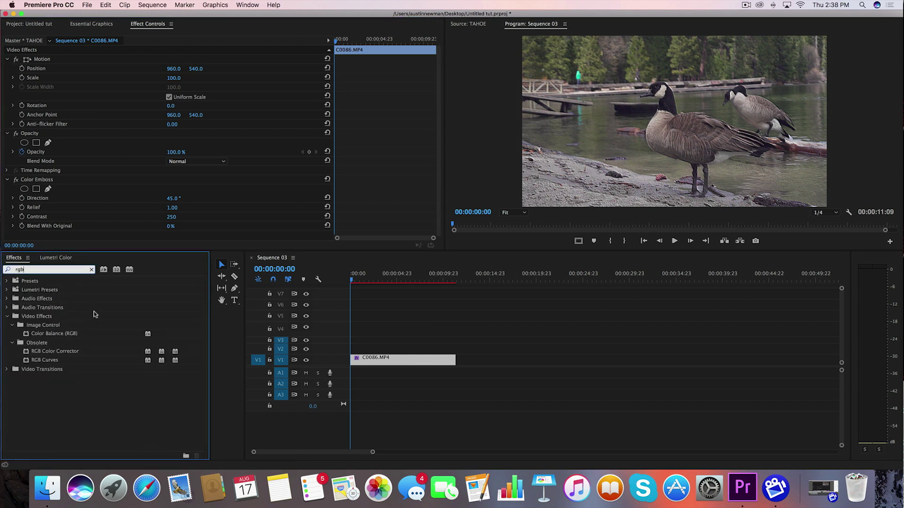
click(27, 336)
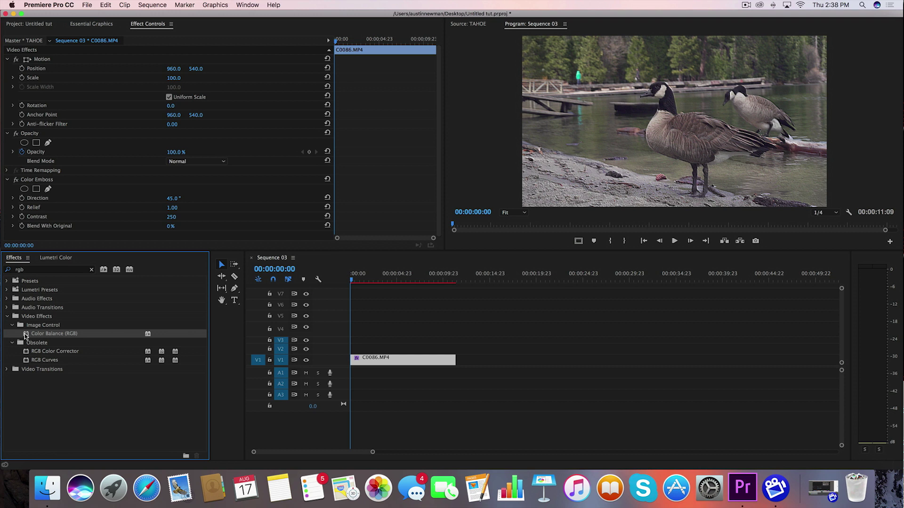
drag(26, 335, 385, 359)
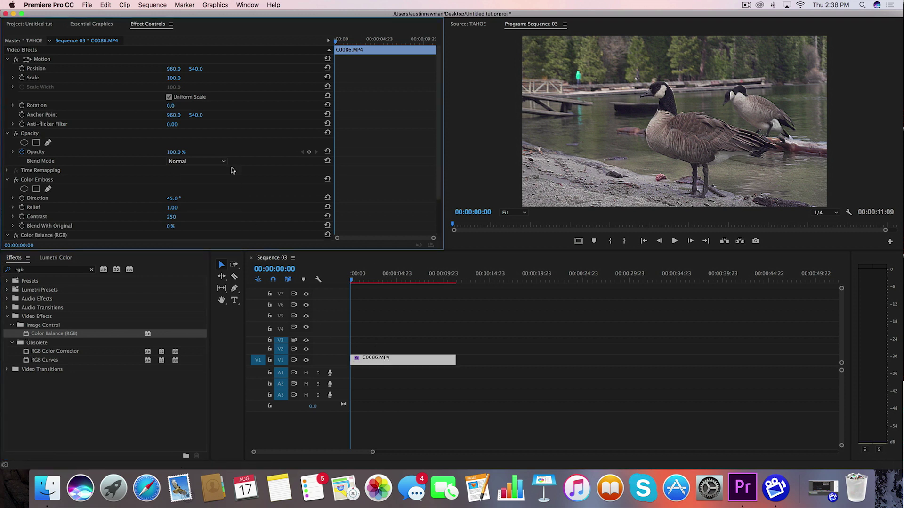
click(204, 162)
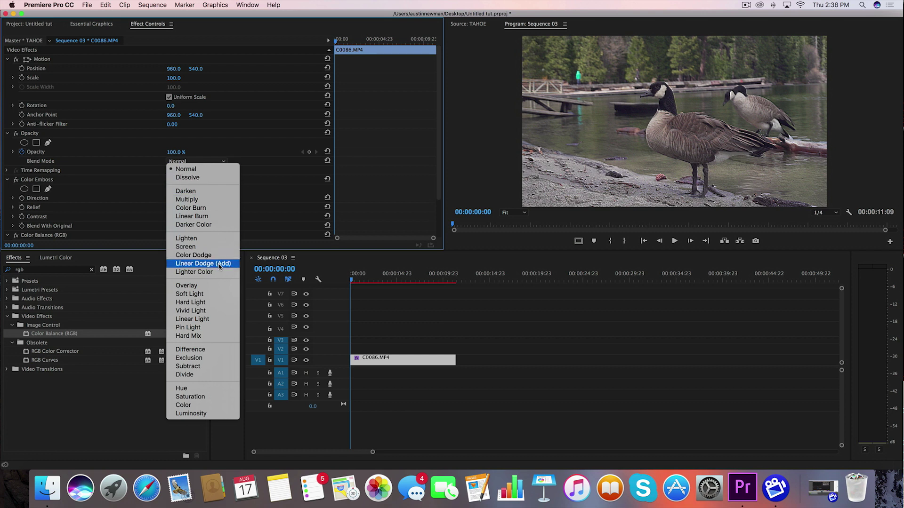
click(222, 265)
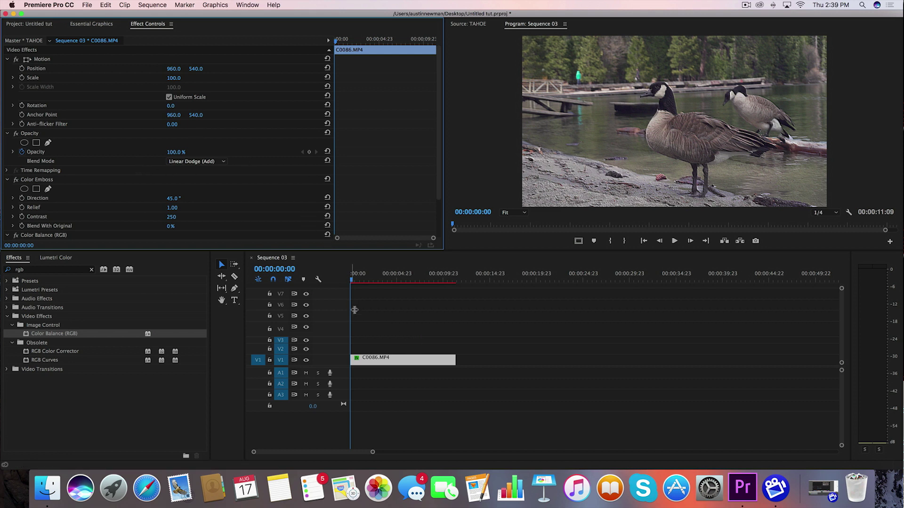
Step: Set the Color Balance Blue channel to 0, leaving the clip pure red
click(401, 360)
scroll(115, 191, down, 3)
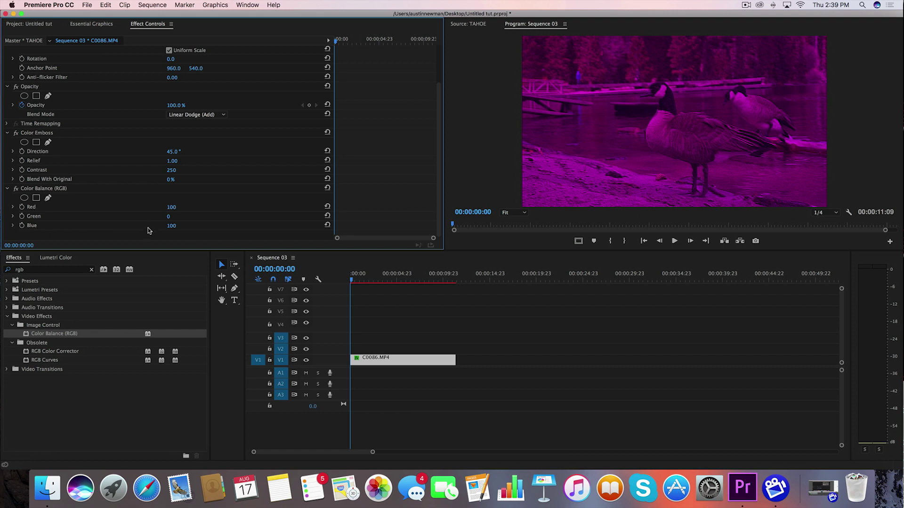
click(171, 225)
text(0)
key(Return)
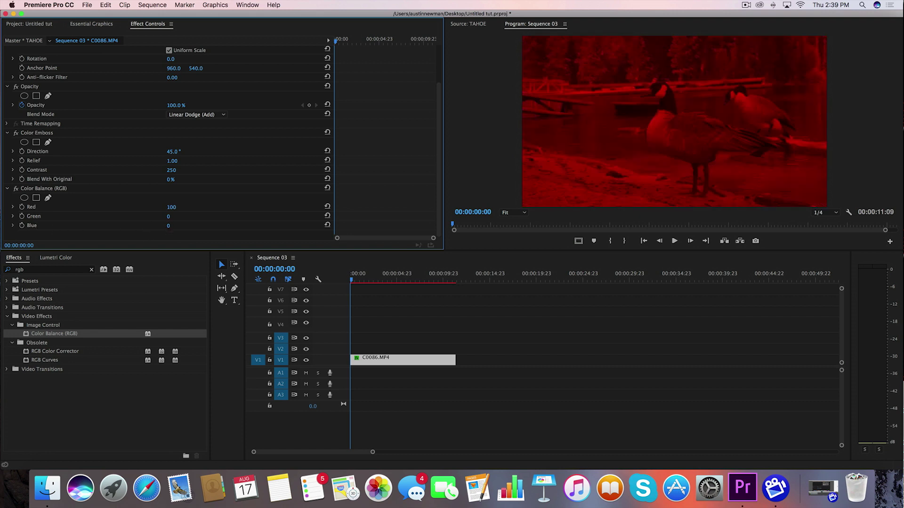
Step: Duplicate the red goose clip onto tracks V2 and V3
click(374, 360)
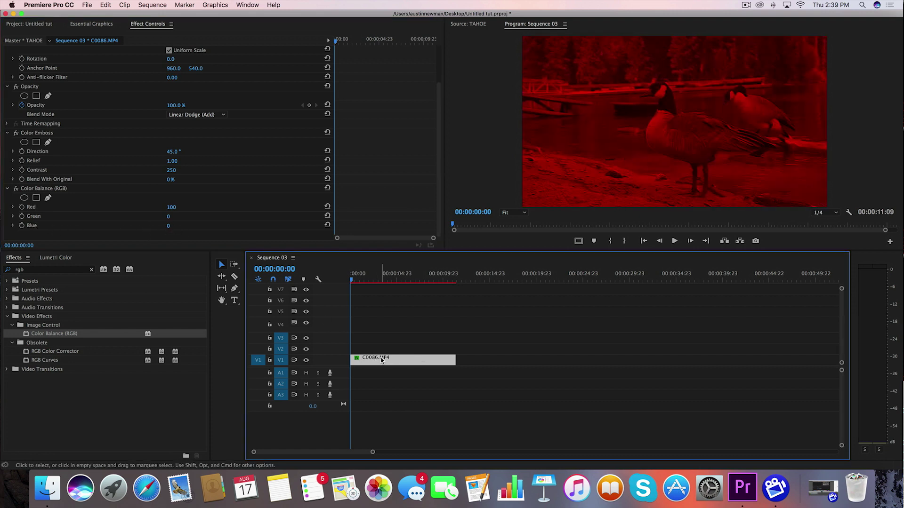
drag(384, 361, 383, 349)
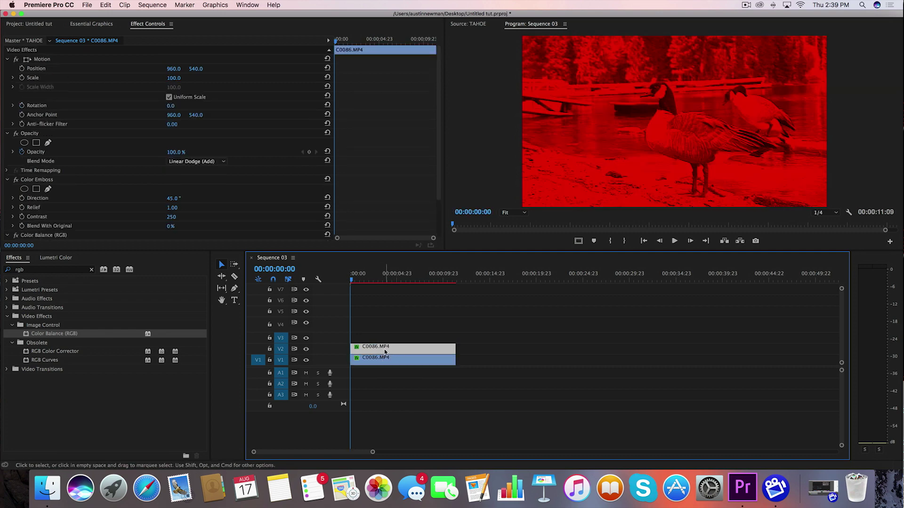
drag(386, 351, 382, 343)
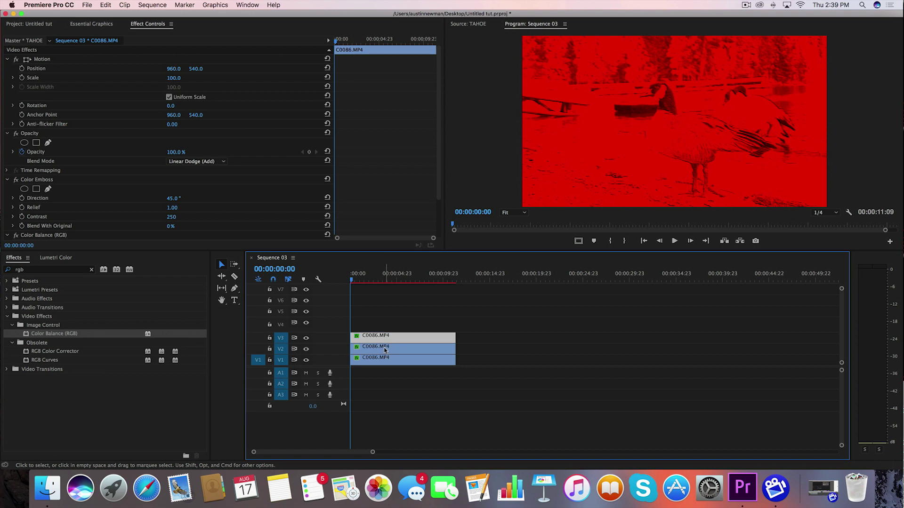
click(385, 350)
Step: Tint the V2 copy green with Color Balance Red 0 and Green 100
scroll(103, 217, down, 3)
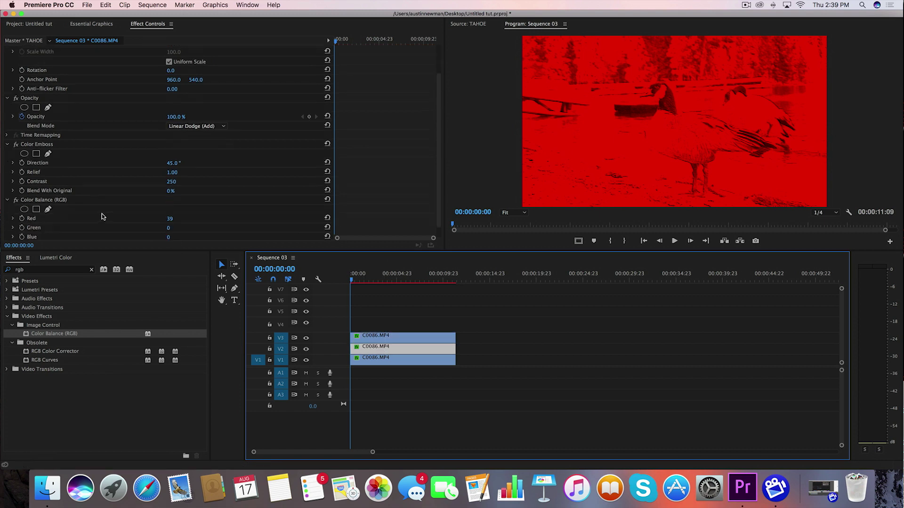
scroll(103, 216, down, 1)
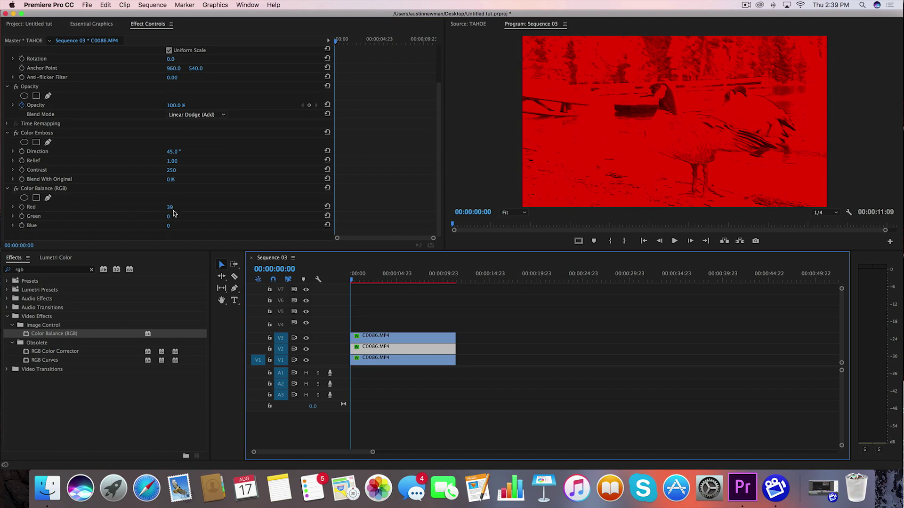
drag(172, 210, 175, 216)
click(171, 217)
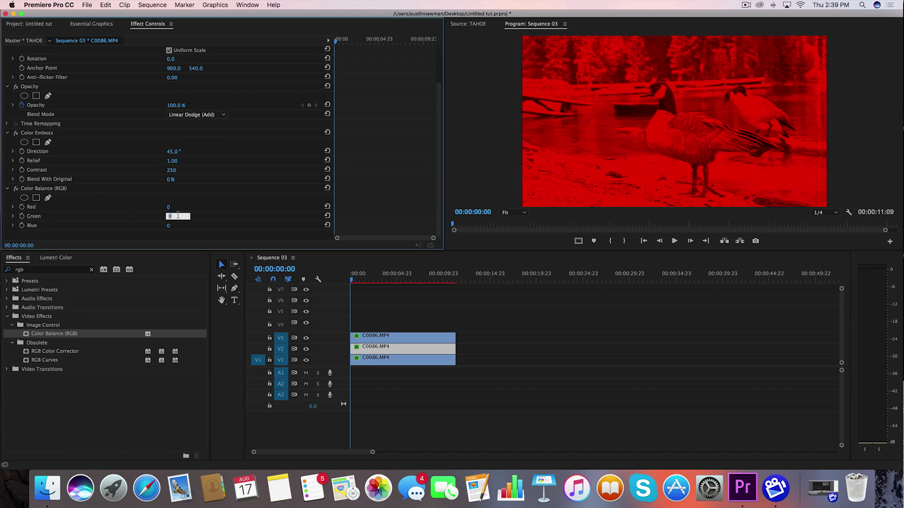
text(100)
key(Return)
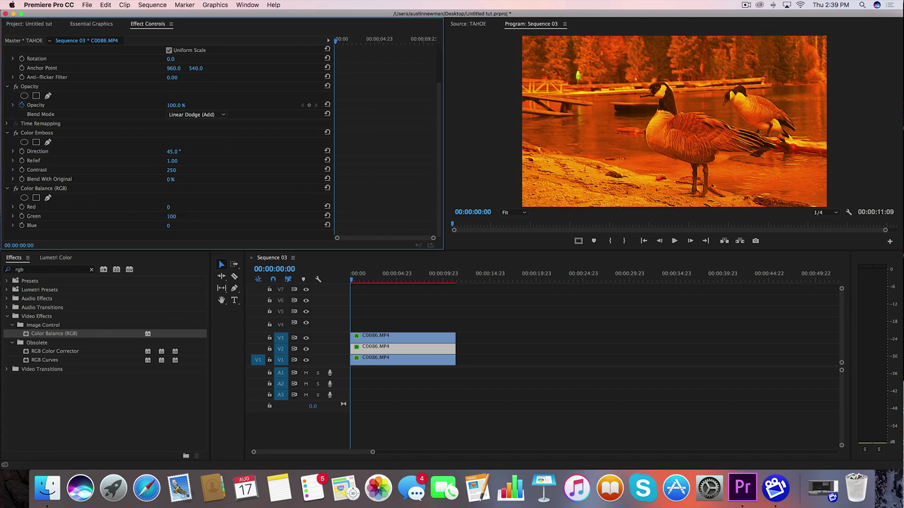
drag(253, 221, 211, 228)
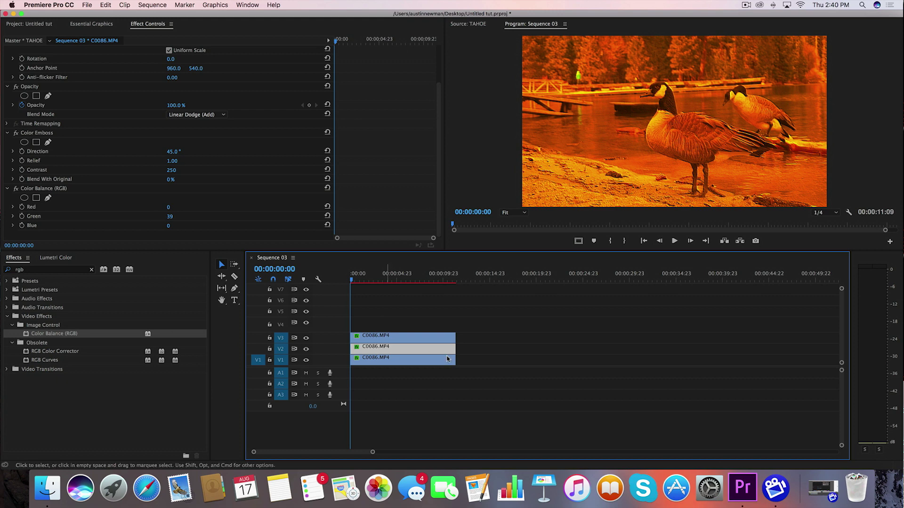
Step: Tint the V1 clip blue with Color Balance Red 0 and Blue 100
click(371, 362)
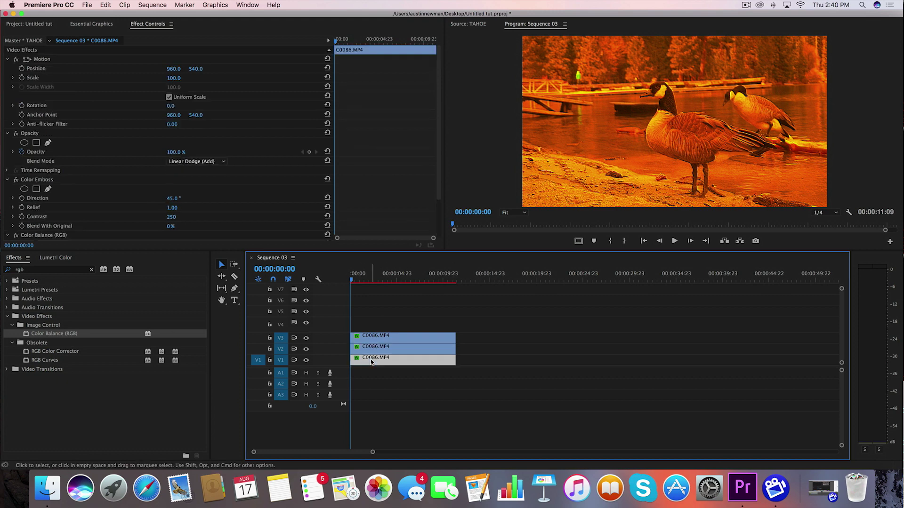
drag(170, 209, 150, 209)
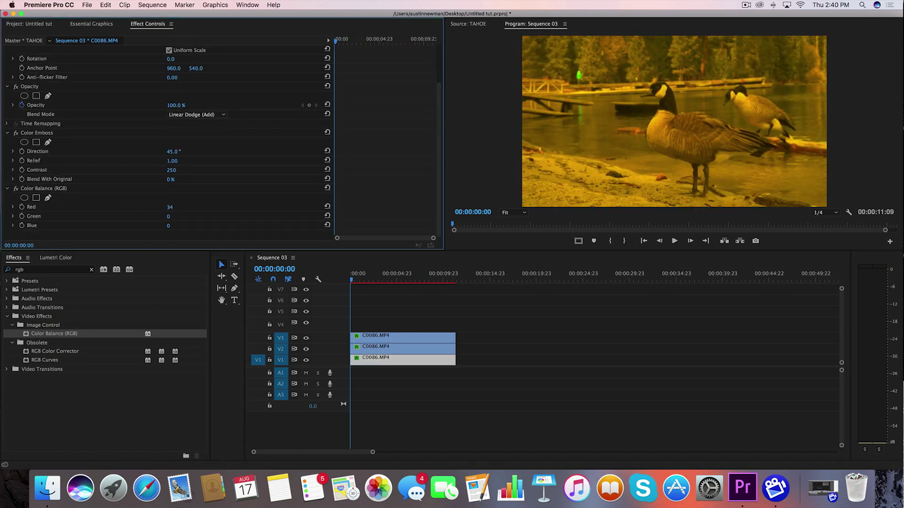
click(178, 225)
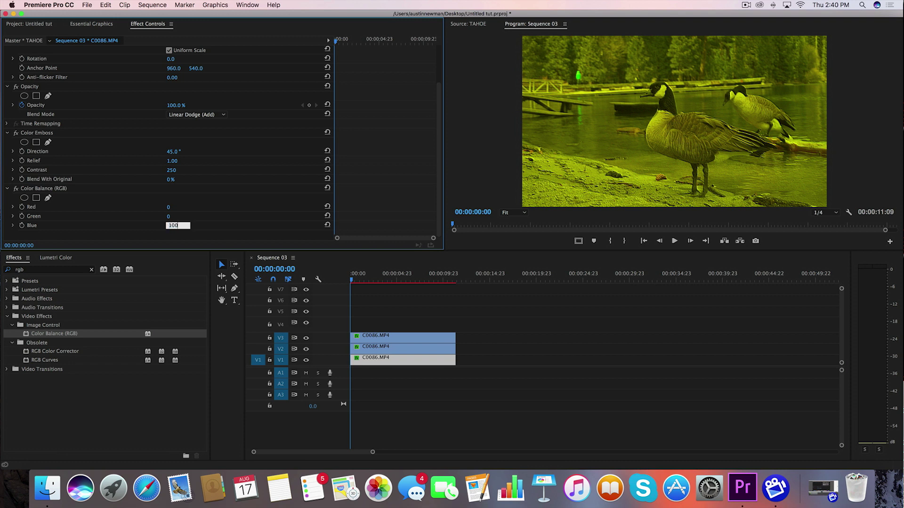
key(Return)
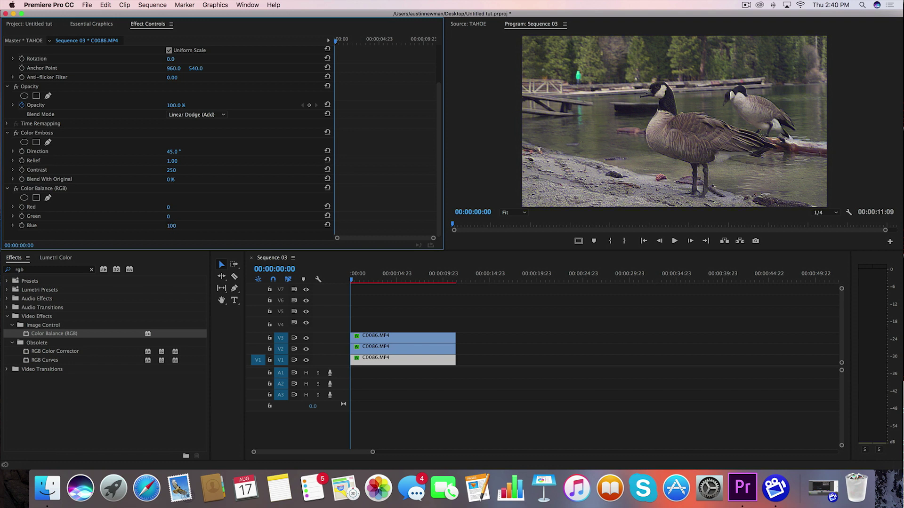
Step: Set the V3 copy to Scale 101 and Position X 954
click(407, 343)
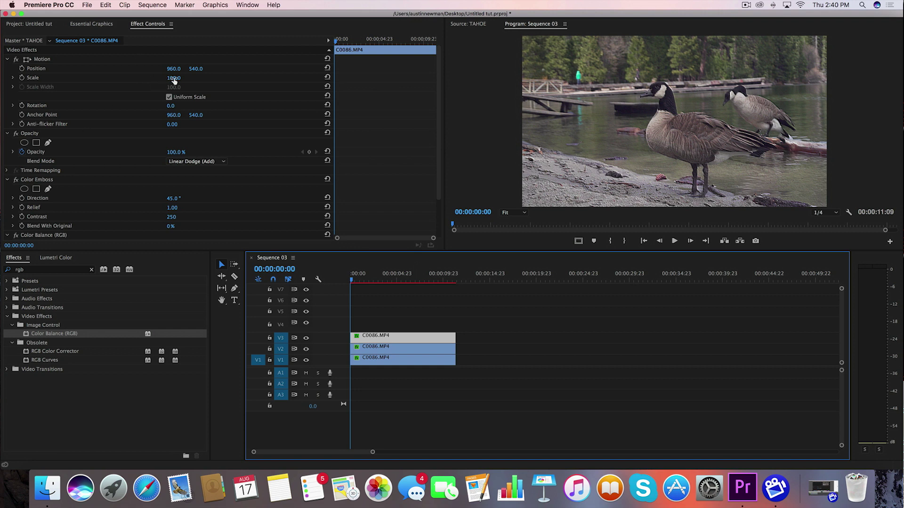
click(174, 78)
text(101)
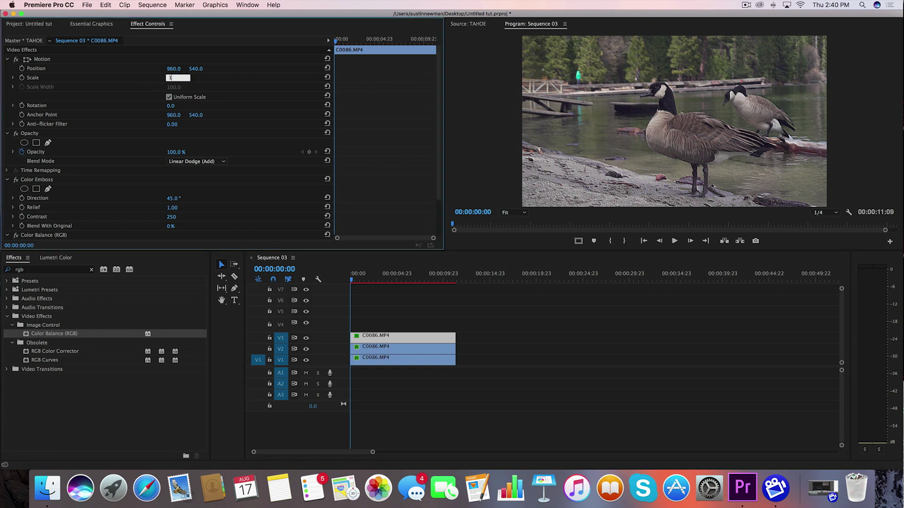
key(Return)
click(175, 69)
text(954)
key(Return)
Step: Set the V1 clip to Scale 102 and Position X 966
click(394, 361)
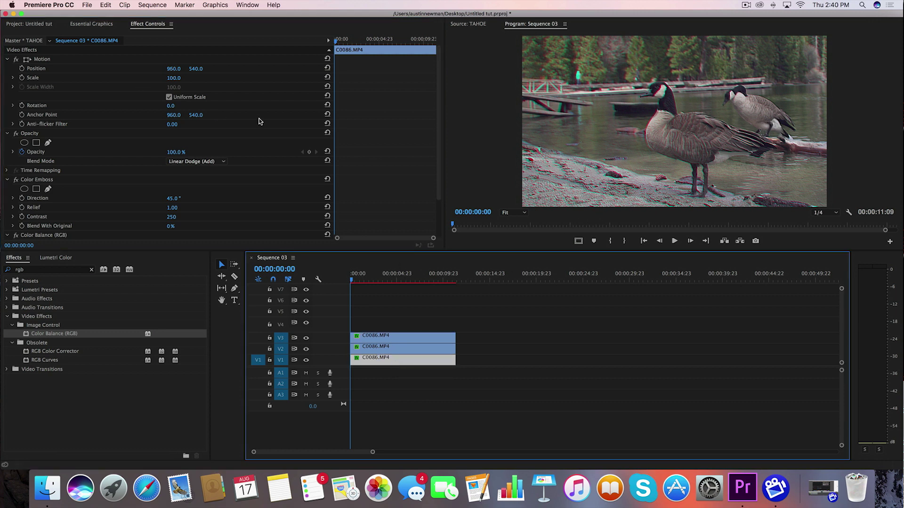
click(174, 78)
text(102)
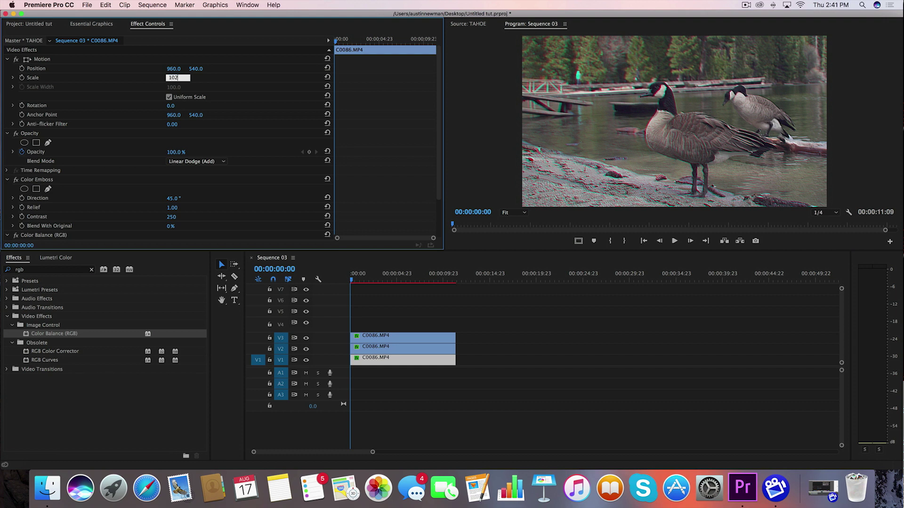
key(Return)
click(175, 68)
text(966)
key(Return)
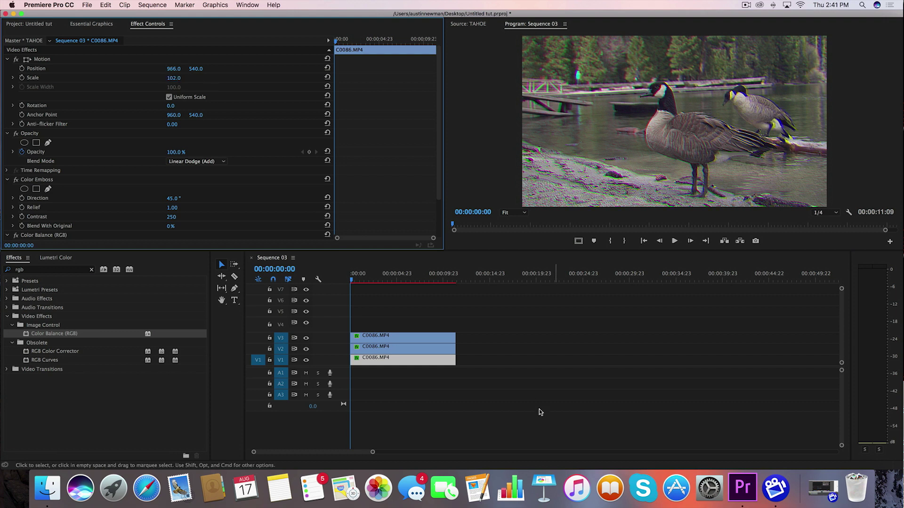
click(400, 329)
Step: Create a 1920×1080, 23.976 fps adjustment layer and drop it onto track V4
click(26, 23)
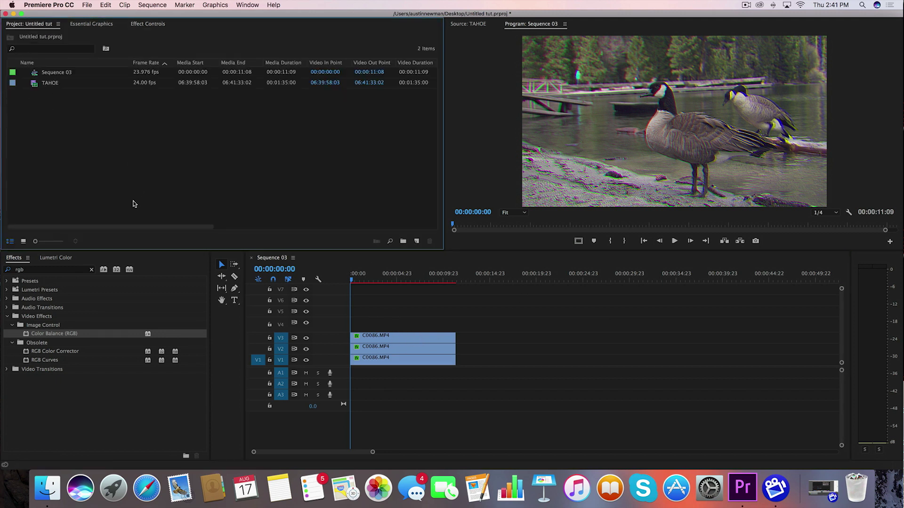
right_click(116, 155)
mouse_move(146, 191)
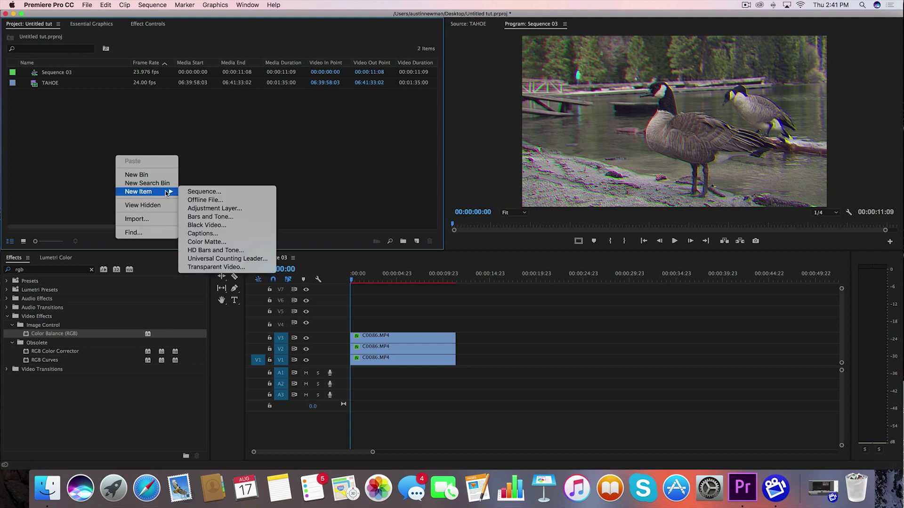
click(235, 210)
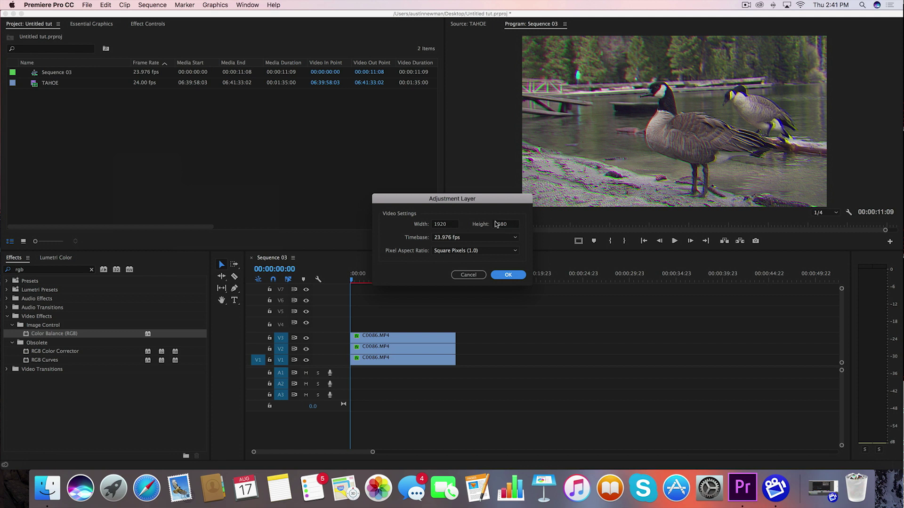
click(506, 275)
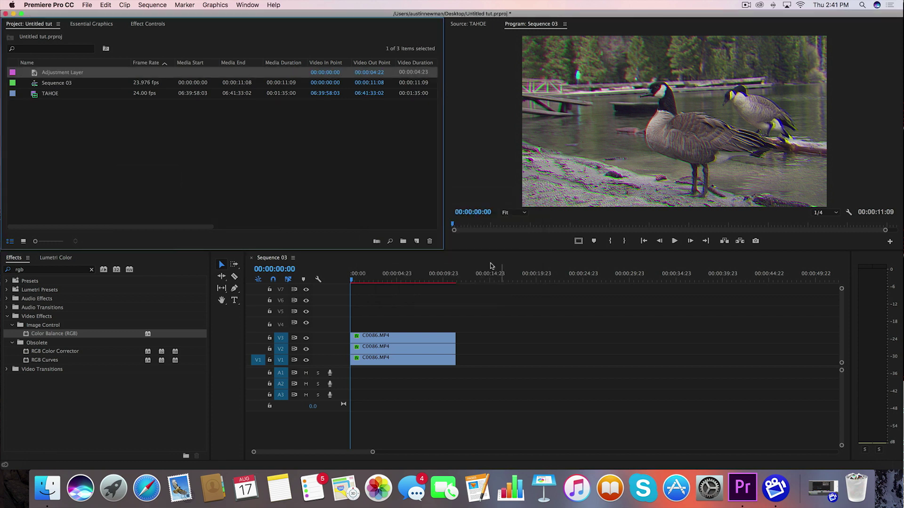
drag(35, 75, 456, 322)
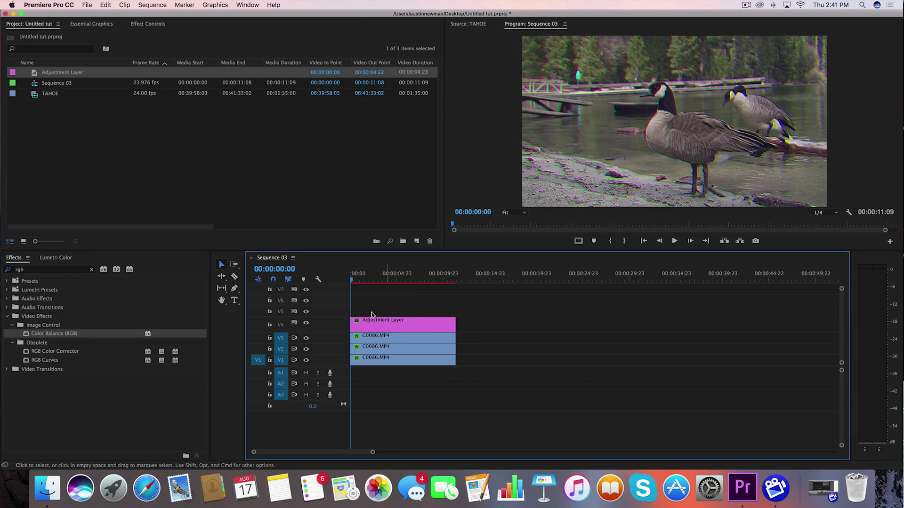
Step: Apply the Noise effect to the adjustment layer on V4
click(388, 280)
click(390, 323)
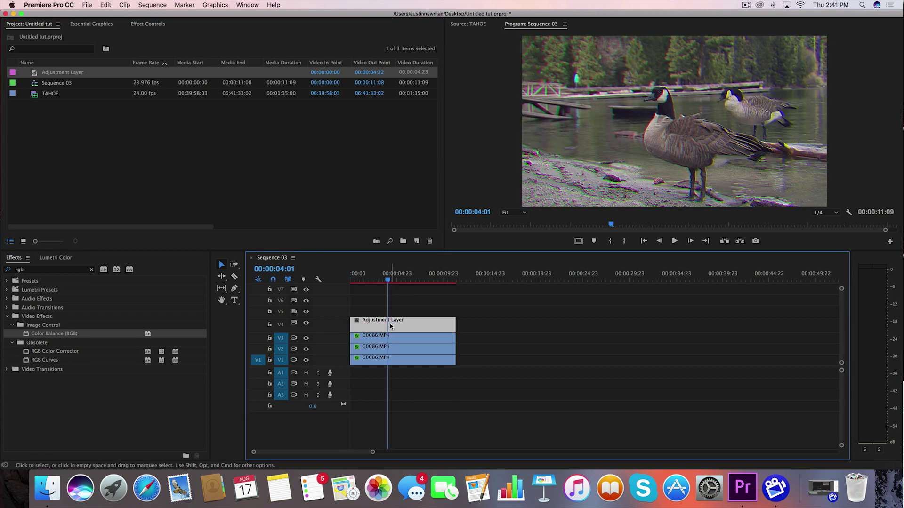
click(90, 270)
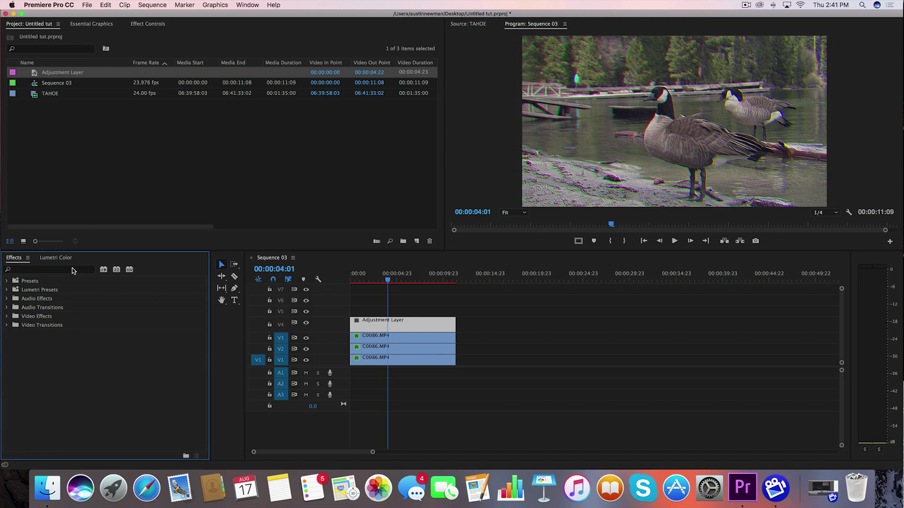
double_click(74, 270)
text(rois)
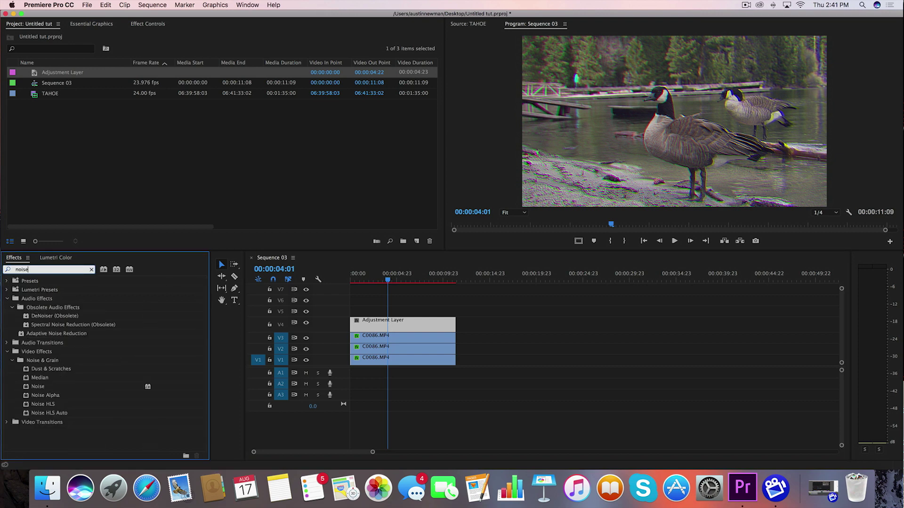
click(25, 388)
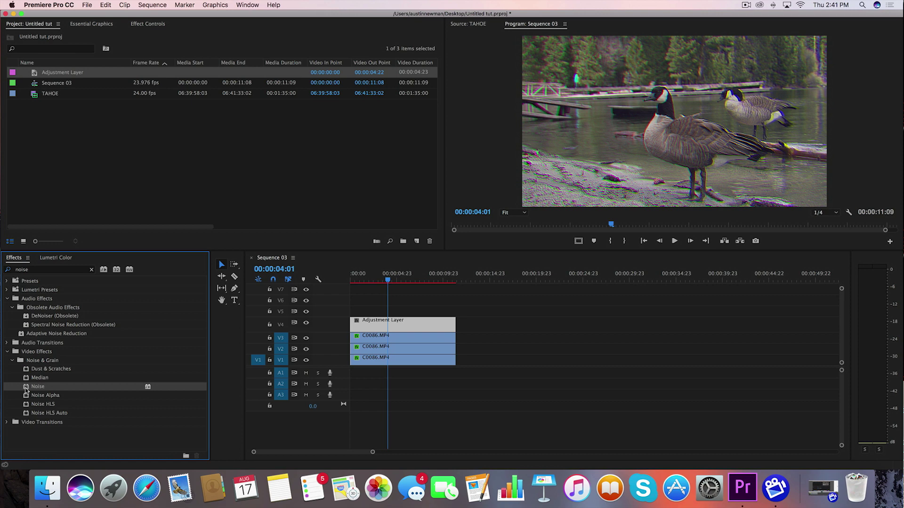
drag(26, 390, 383, 328)
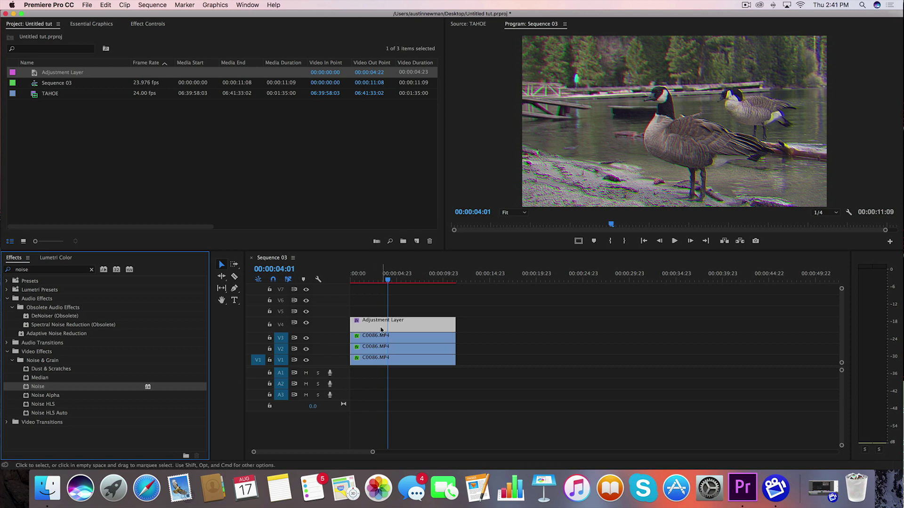
Step: Set Amount of Noise to 20%
click(148, 25)
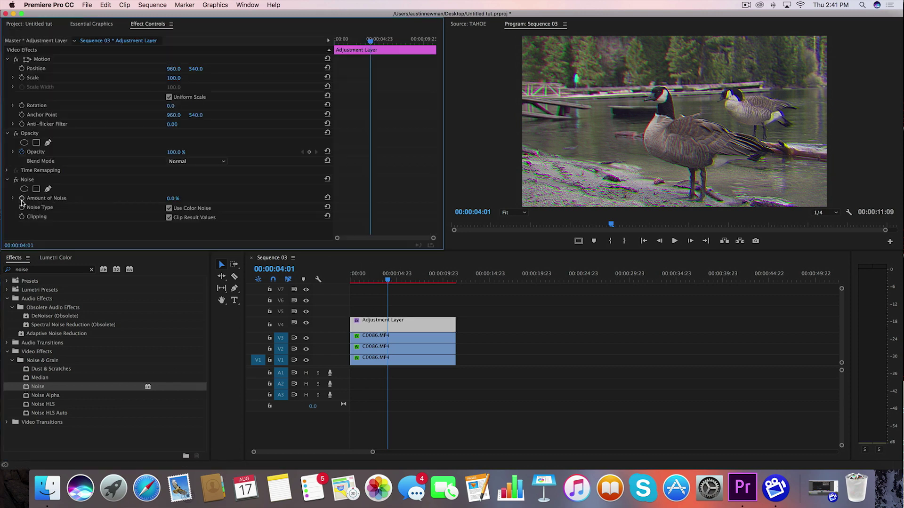
click(177, 198)
text(20)
key(Return)
click(91, 269)
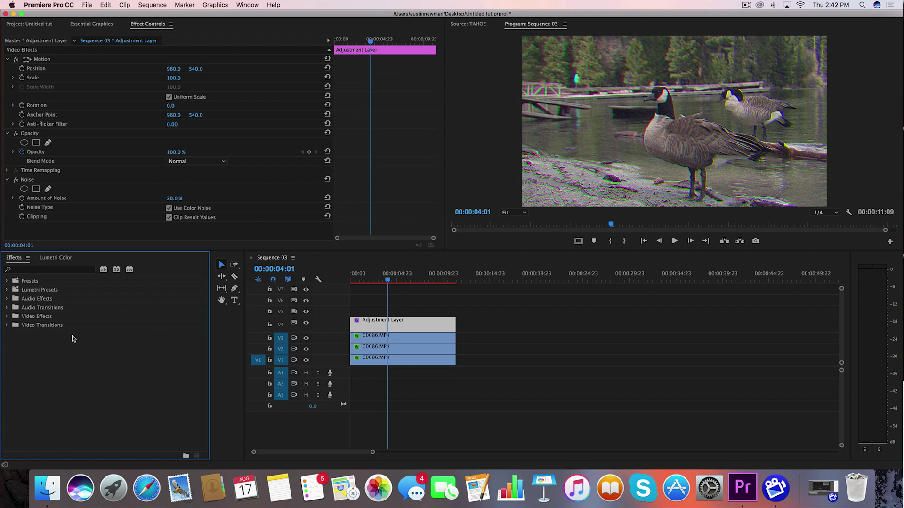
Step: Apply Wave Warp to the adjustment layer
click(52, 270)
text(w)
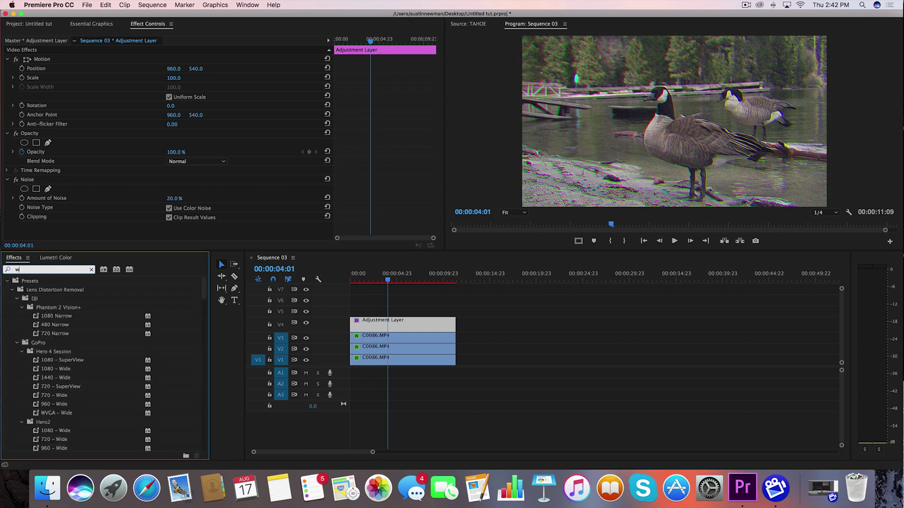
text(ave war)
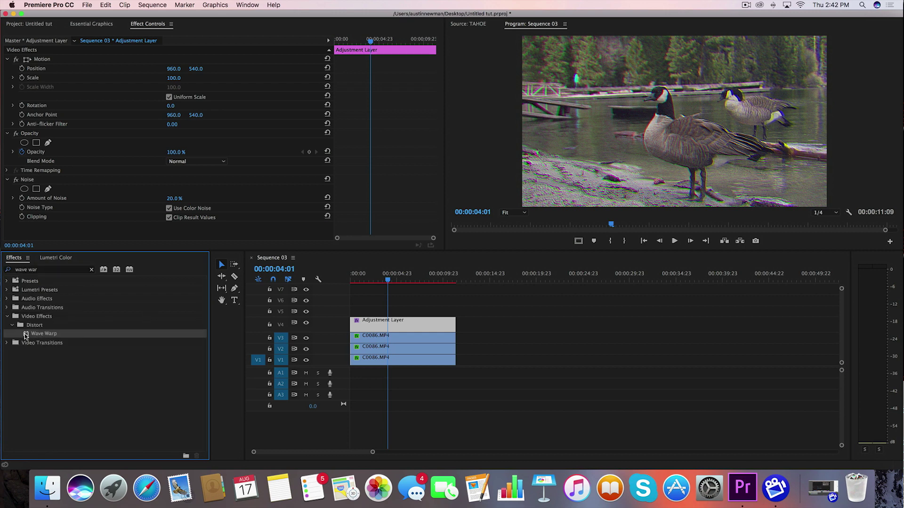
drag(191, 333, 385, 322)
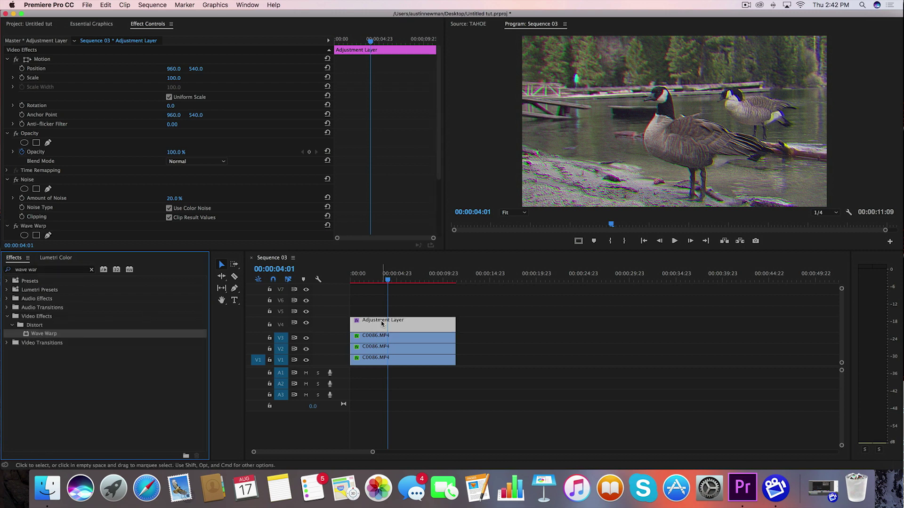
scroll(104, 197, down, 4)
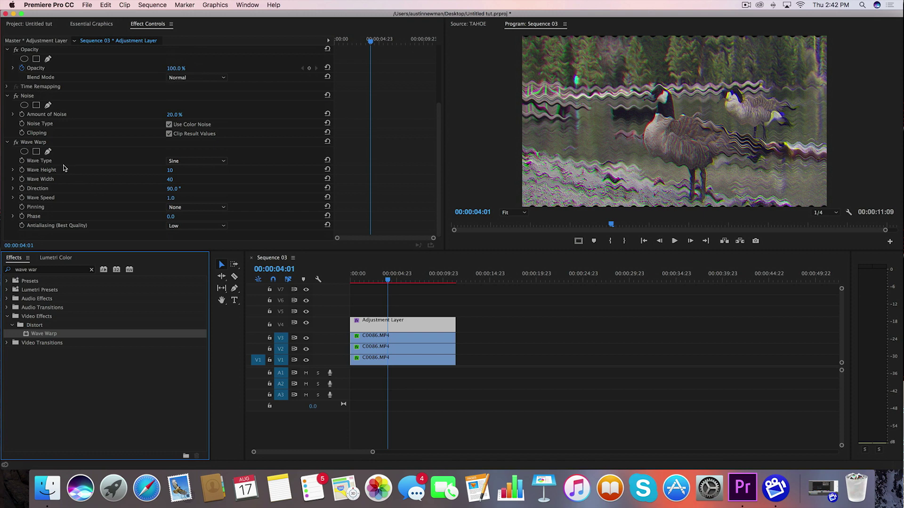
Step: Set Wave Warp to a Square wave with Wave Width 1000
click(186, 161)
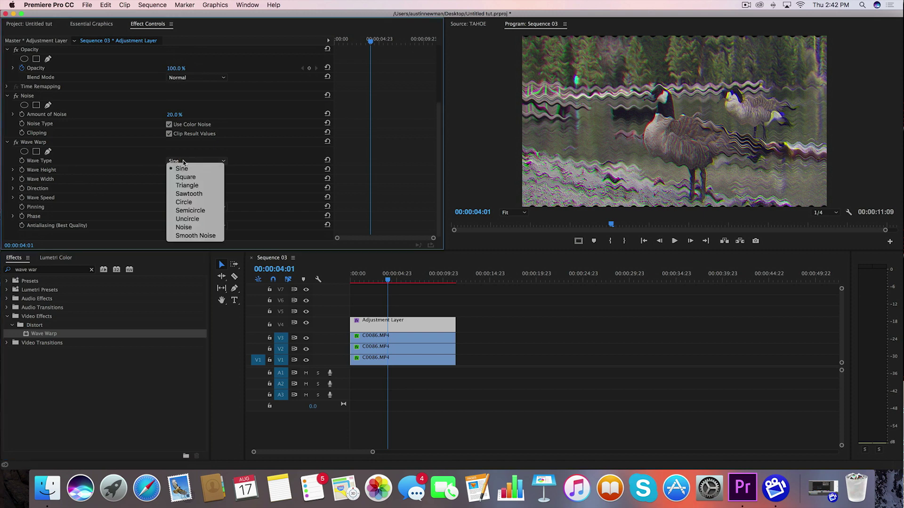
click(211, 178)
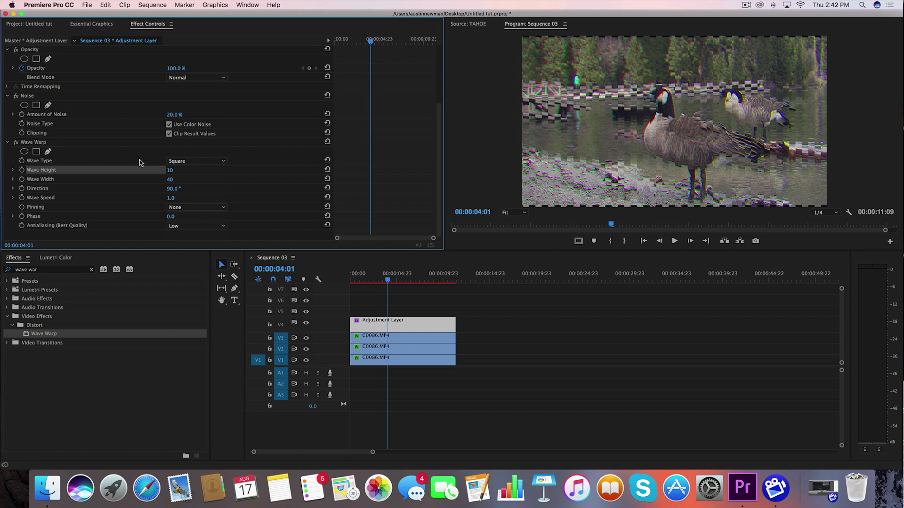
click(171, 179)
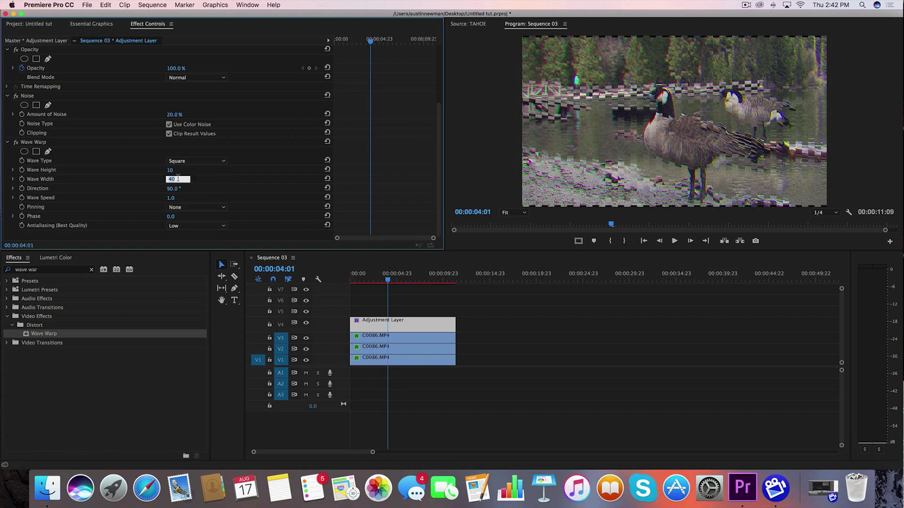
text(1000)
key(Return)
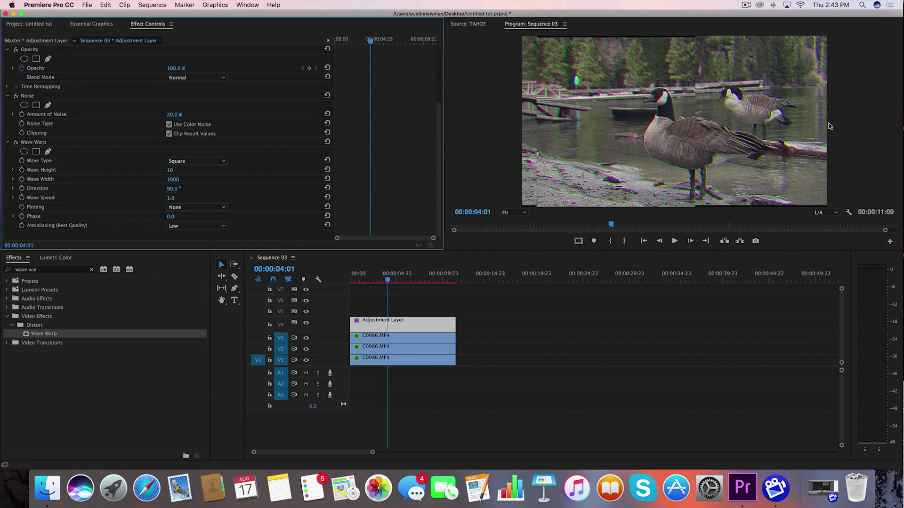
Step: Set Wave Warp Direction to 0°, Wave Speed to -0.1, and Pinning to All Edges
click(178, 188)
text(0)
key(Return)
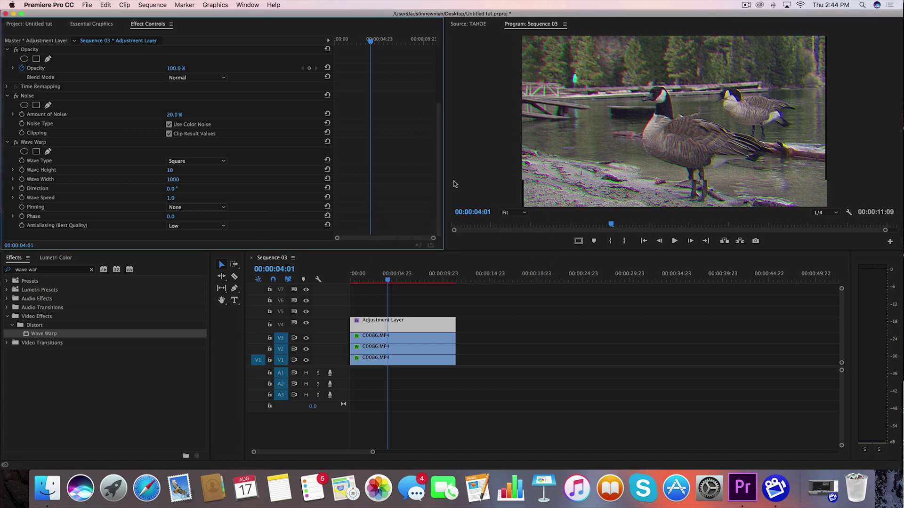
click(169, 198)
text(-.1)
key(Return)
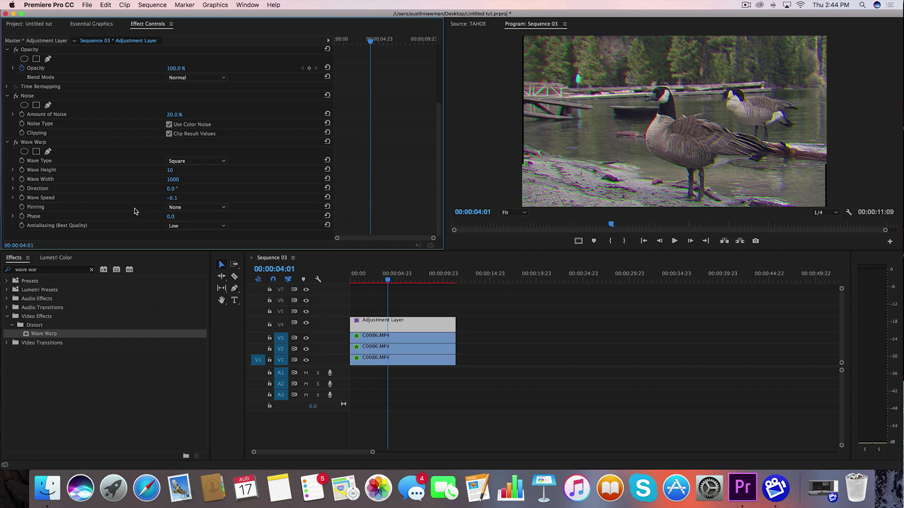
click(192, 208)
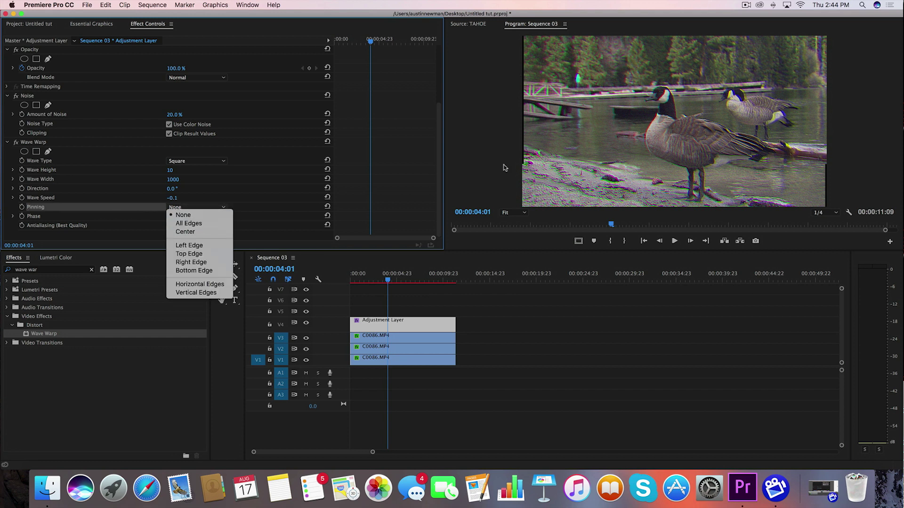
click(205, 224)
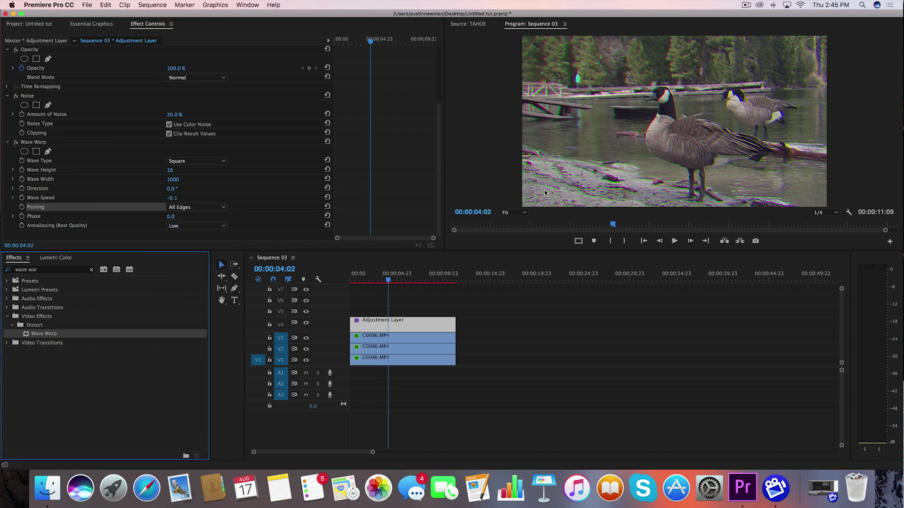
Step: In Lumetri Curves, add three RGB points, lift the black point and lower the white point
click(57, 258)
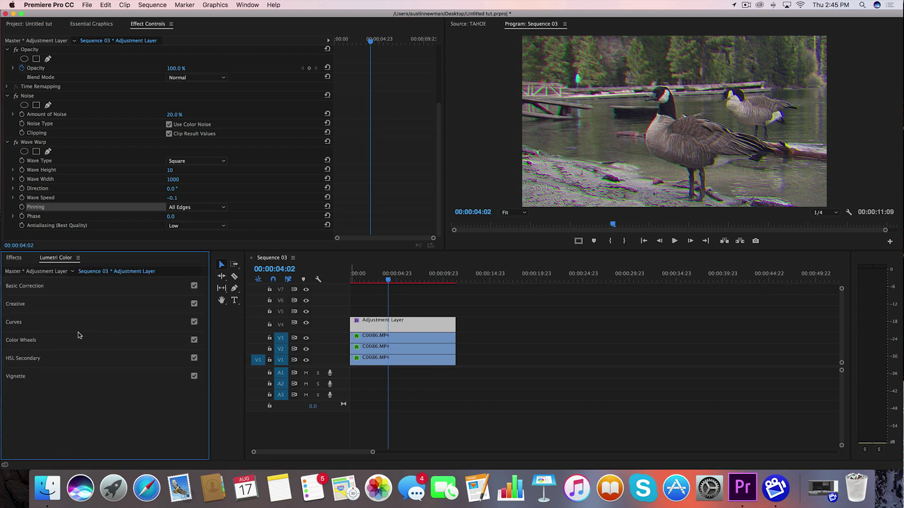
click(27, 326)
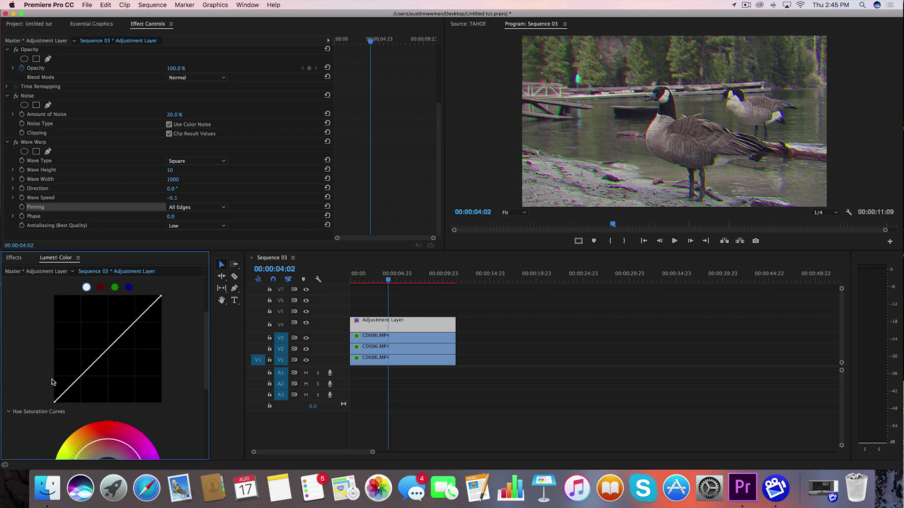
click(80, 376)
click(108, 349)
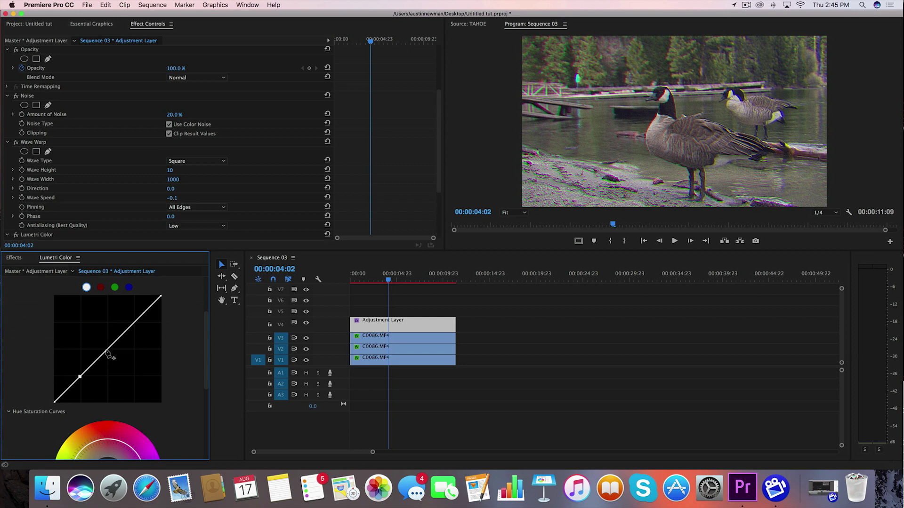
click(135, 323)
drag(54, 403, 49, 387)
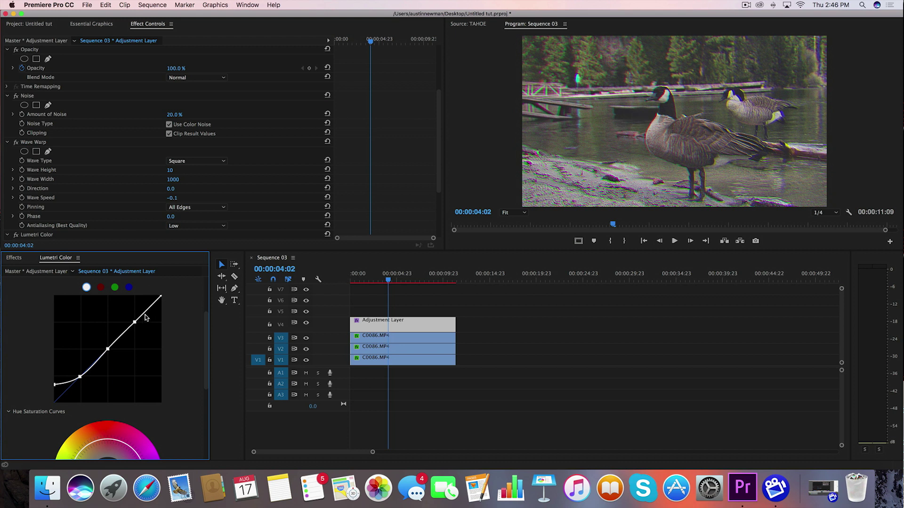
drag(160, 297, 159, 315)
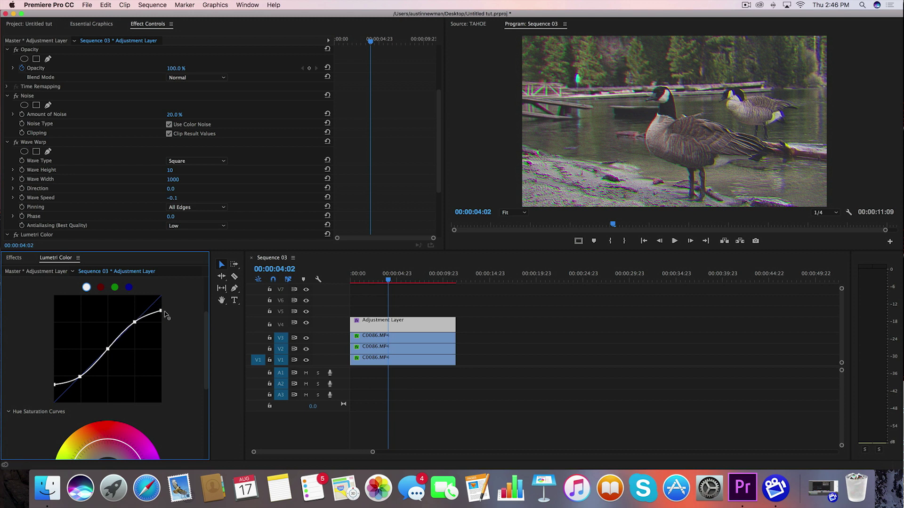